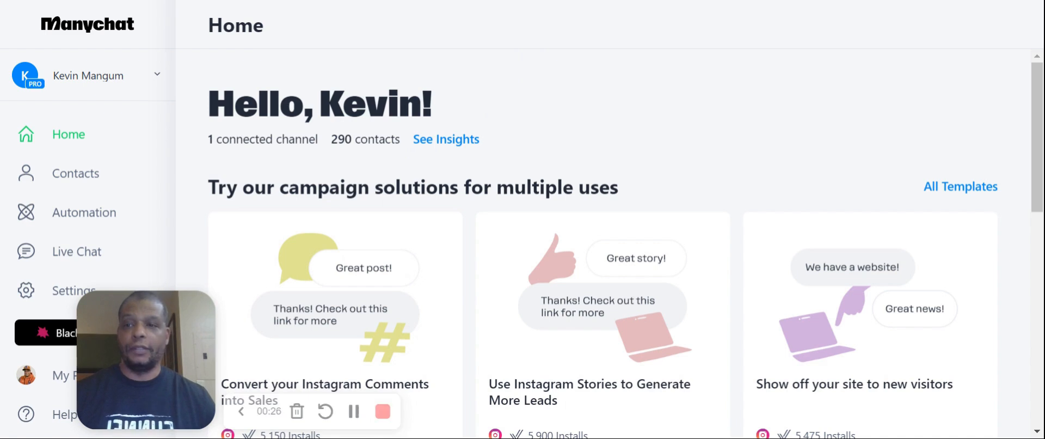
left_click(157, 75)
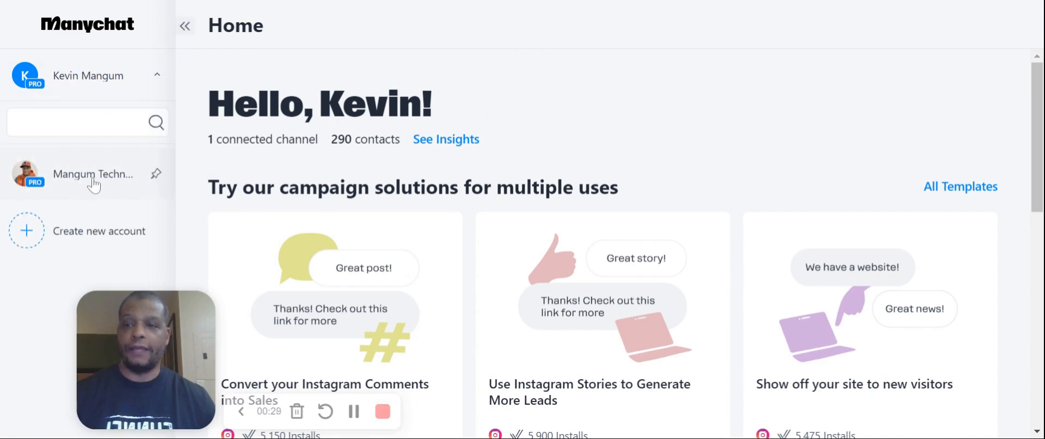
left_click(103, 83)
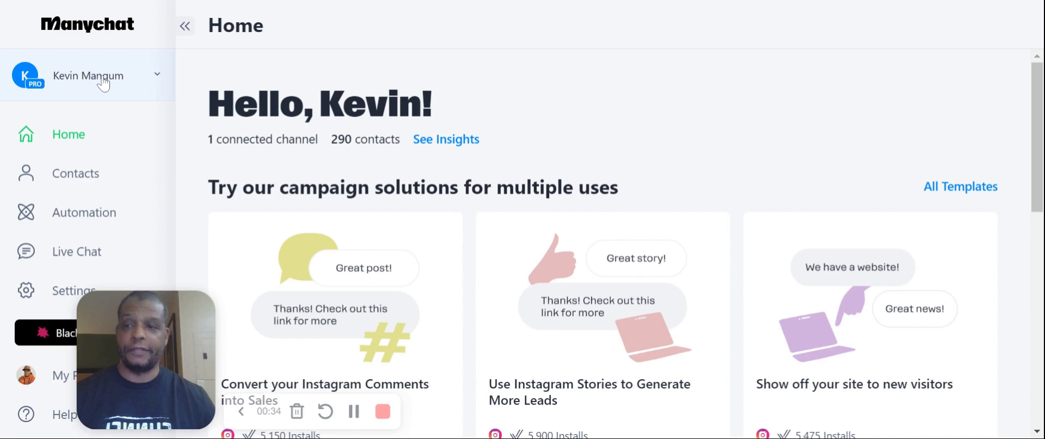
Create a new automation from scratch and reposition its trigger and Send Message blocks on the canvas
left_click(98, 219)
left_click(914, 102)
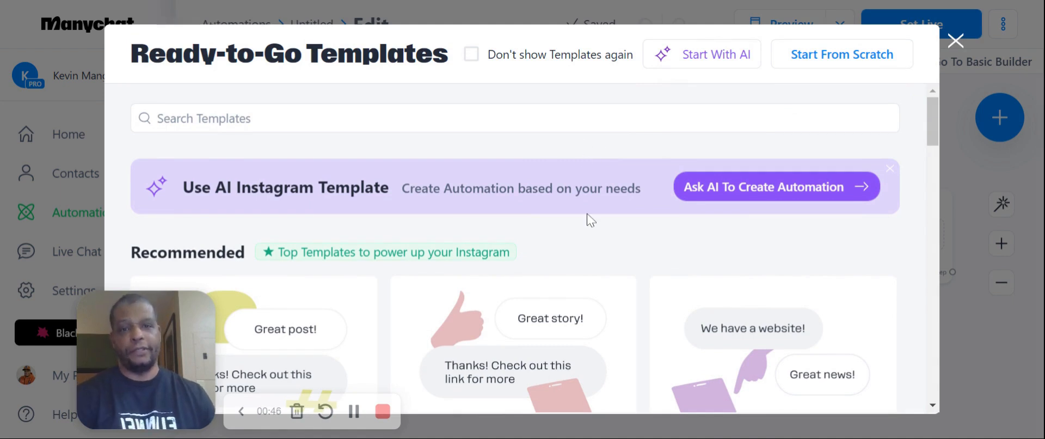
left_click(842, 55)
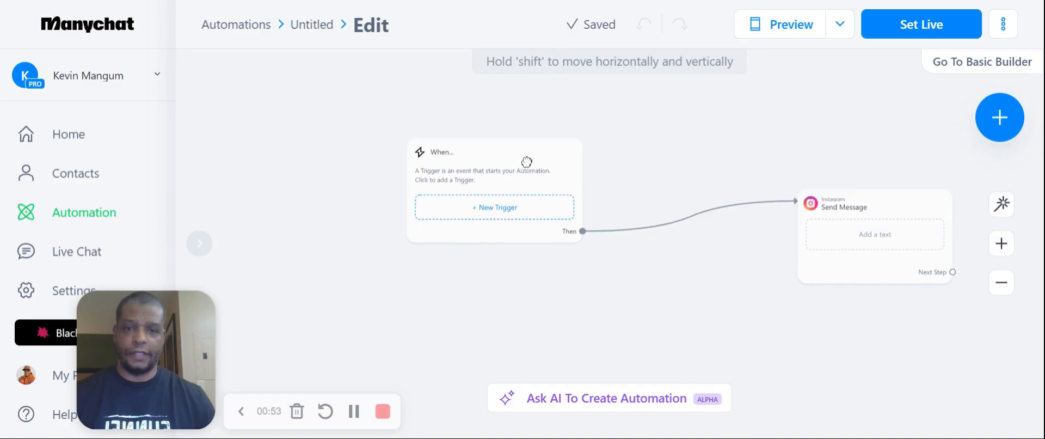
left_click_drag(526, 162, 429, 165)
left_click_drag(827, 205, 655, 167)
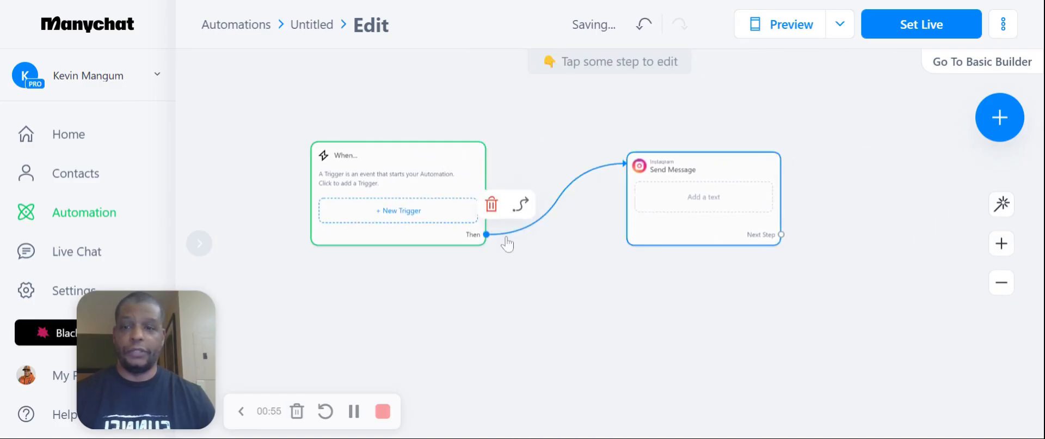
Add the Instagram DM Keyword trigger "User sends a Direct Message with a Keyword" to the automation
left_click(401, 217)
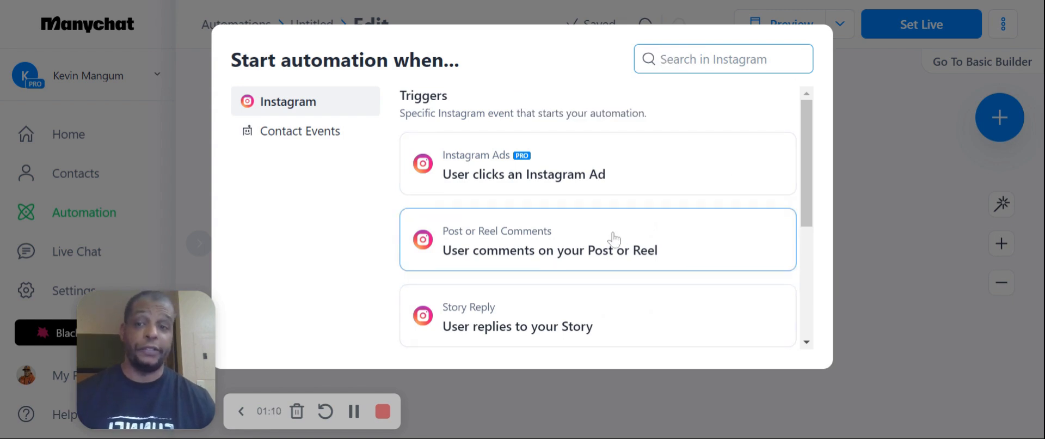
scroll(613, 234, "down", 2)
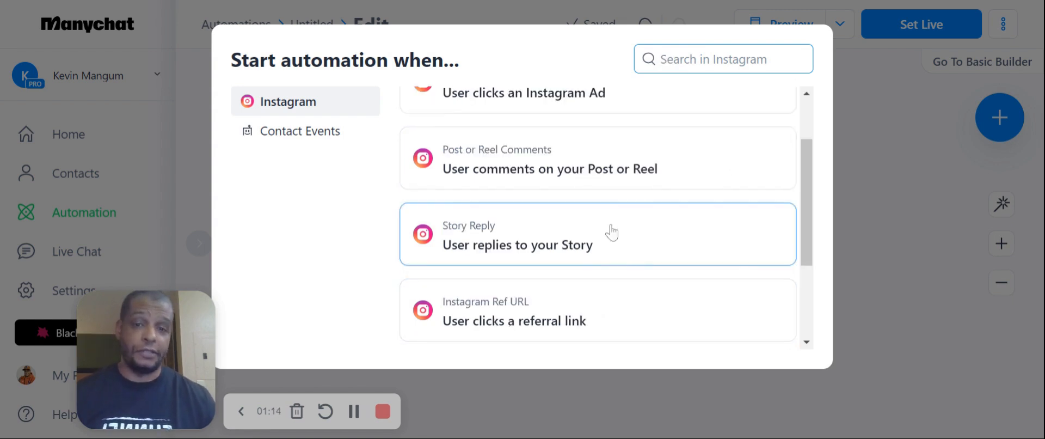
scroll(610, 235, "down", 3)
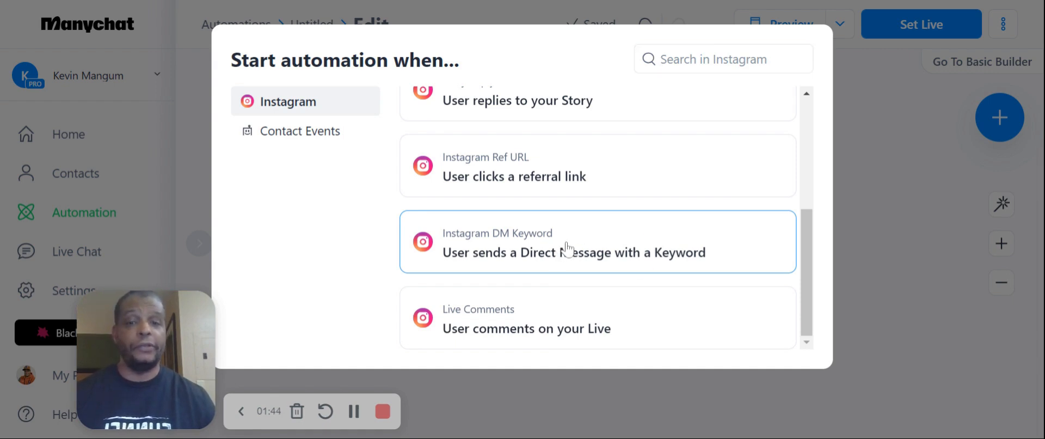
left_click(567, 248)
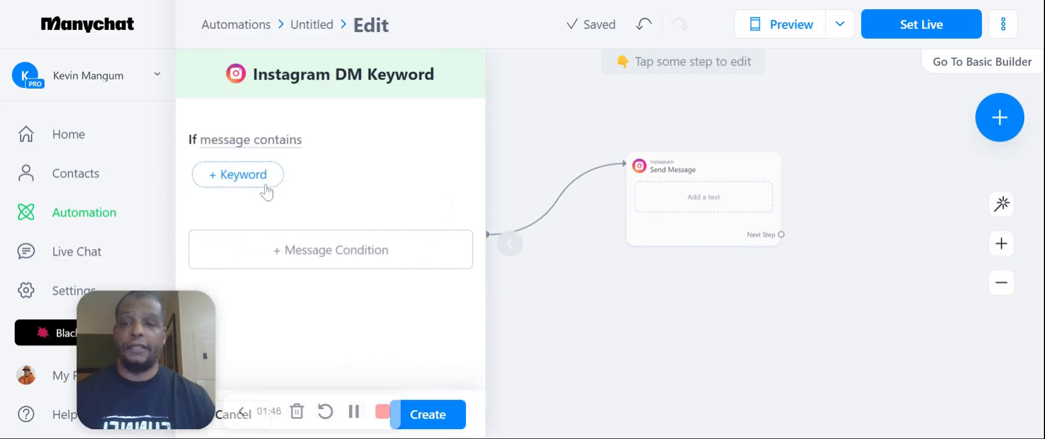
Create the trigger with the message-contains keywords "funnel" and "website", and close its settings
left_click(264, 186)
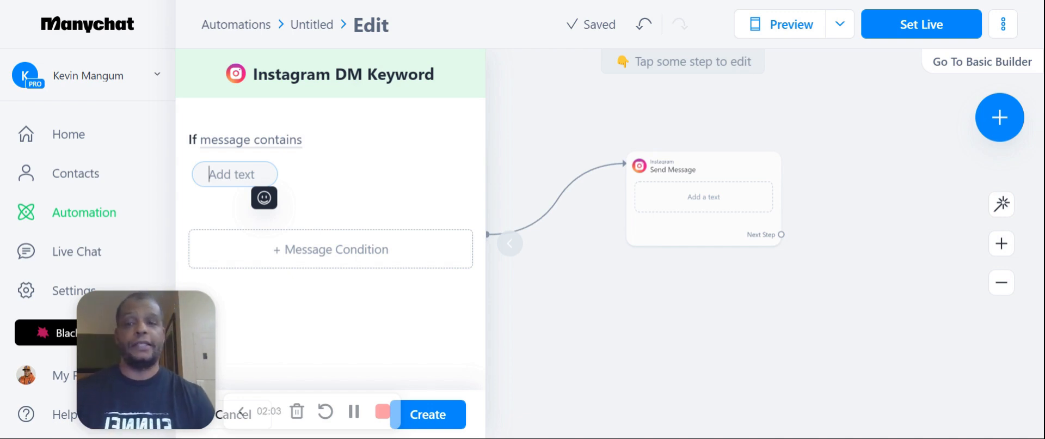
type("funnel")
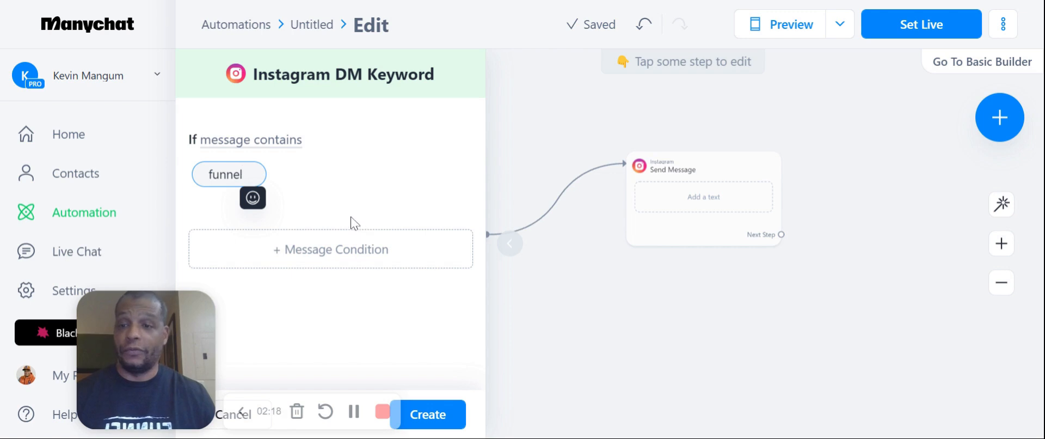
key("Return")
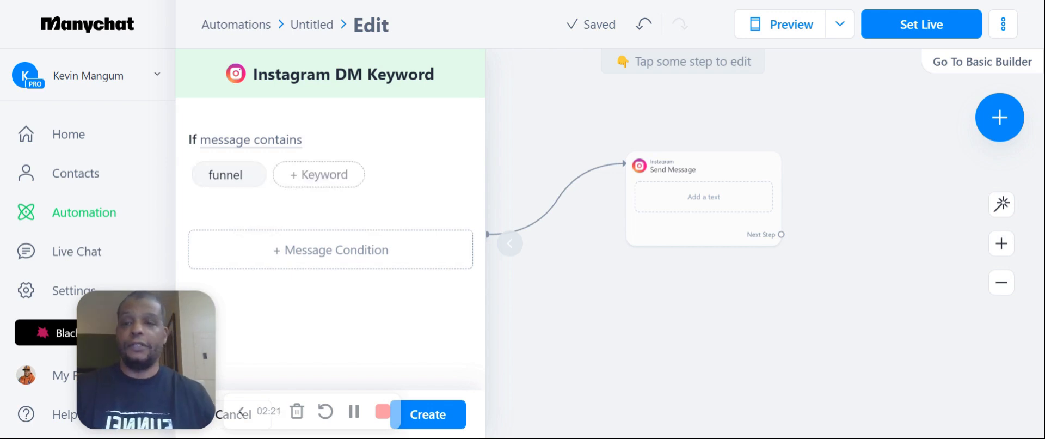
left_click(326, 175)
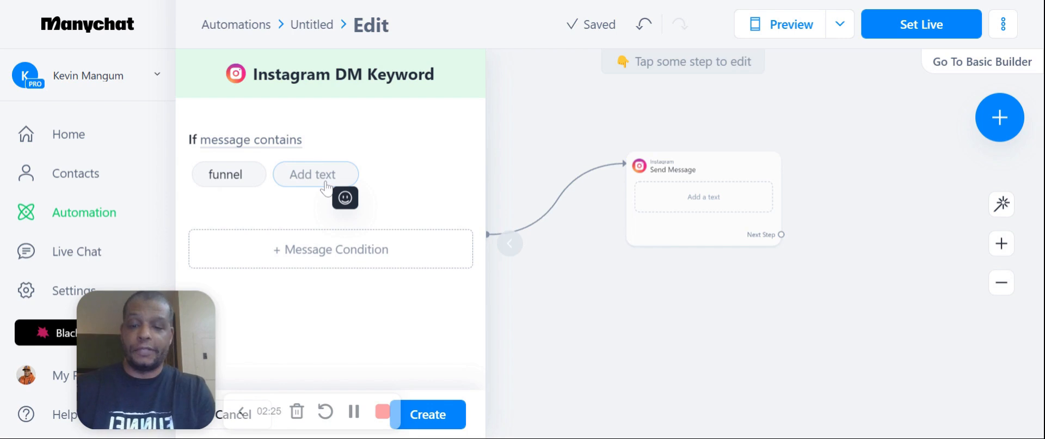
type("website")
key("Return")
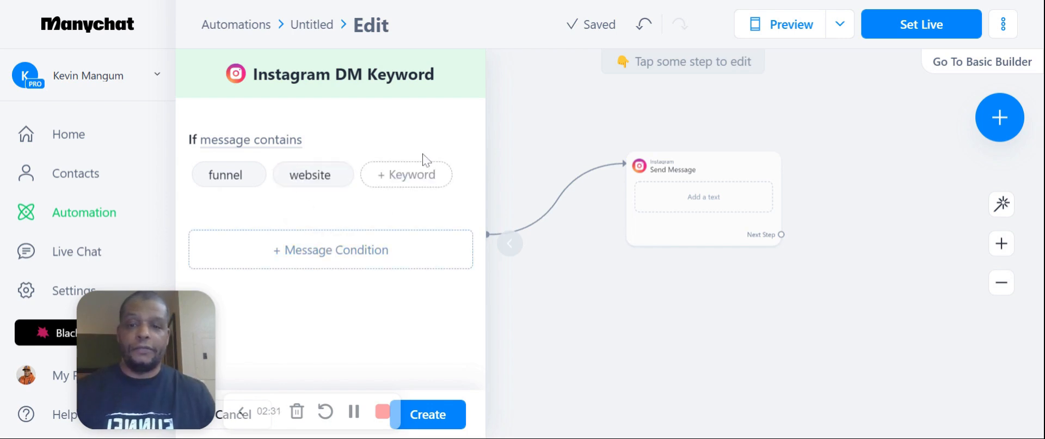
left_click(449, 420)
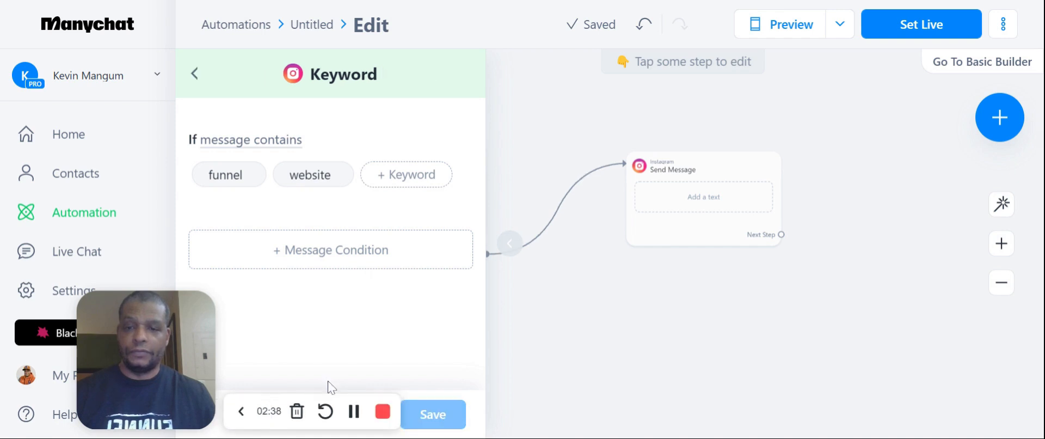
left_click(241, 414)
left_click(241, 414)
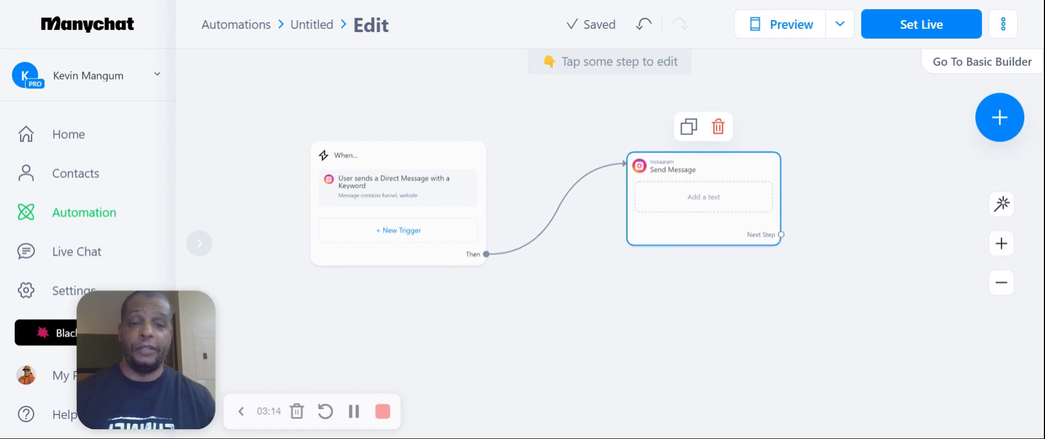
Start the Send Message text with "Hey", the First Name variable and an exclamation mark
left_click(709, 191)
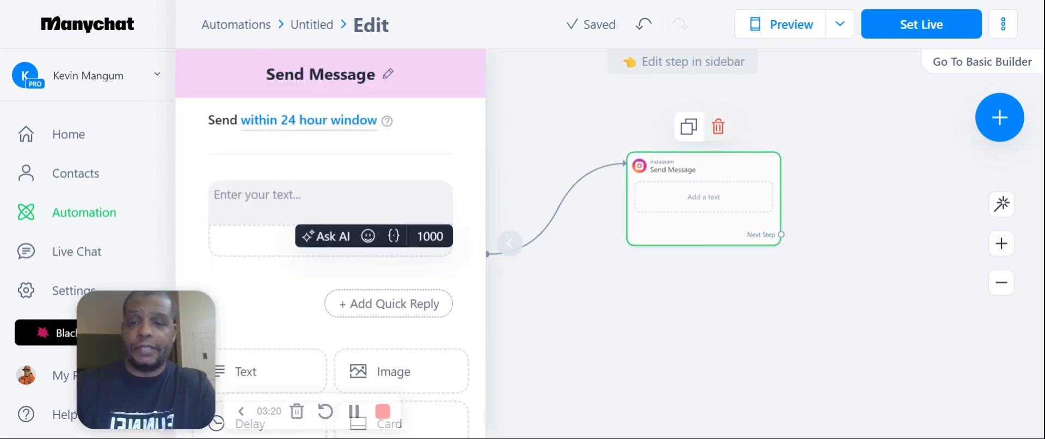
type("Hey")
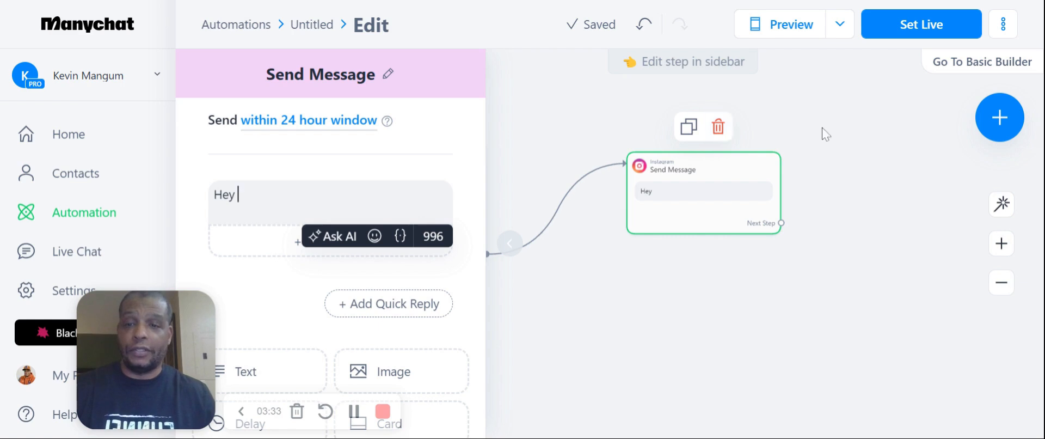
left_click(401, 242)
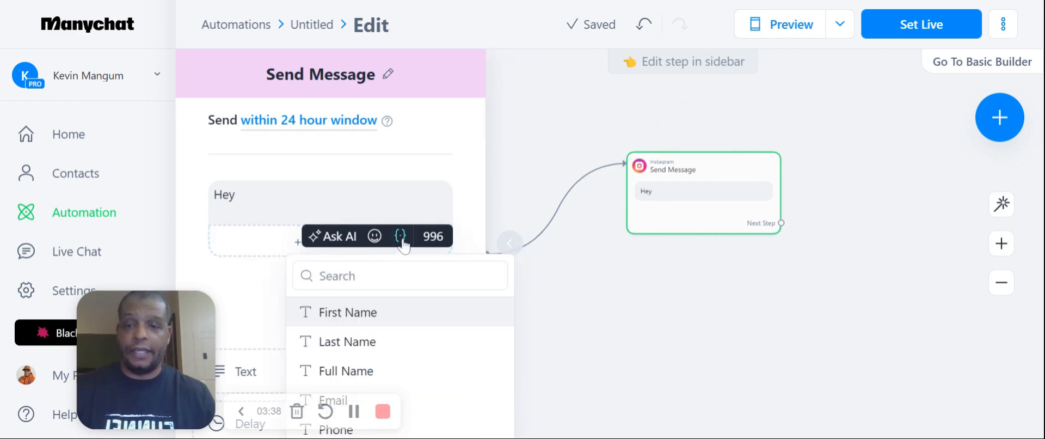
left_click(347, 322)
type("!")
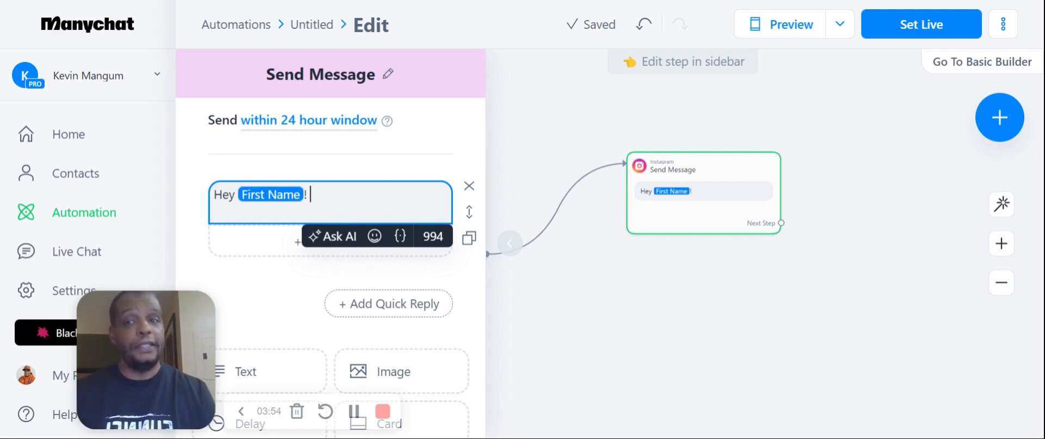
Continue the message with "Thank you for your interest in getting your own funnel website for your business!"
type("Thank you for your it")
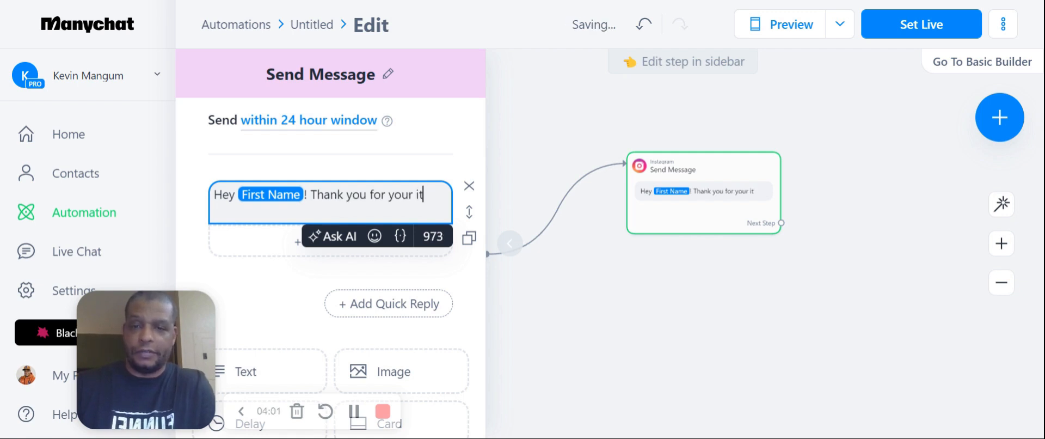
key("BackSpace")
type("nterest in g")
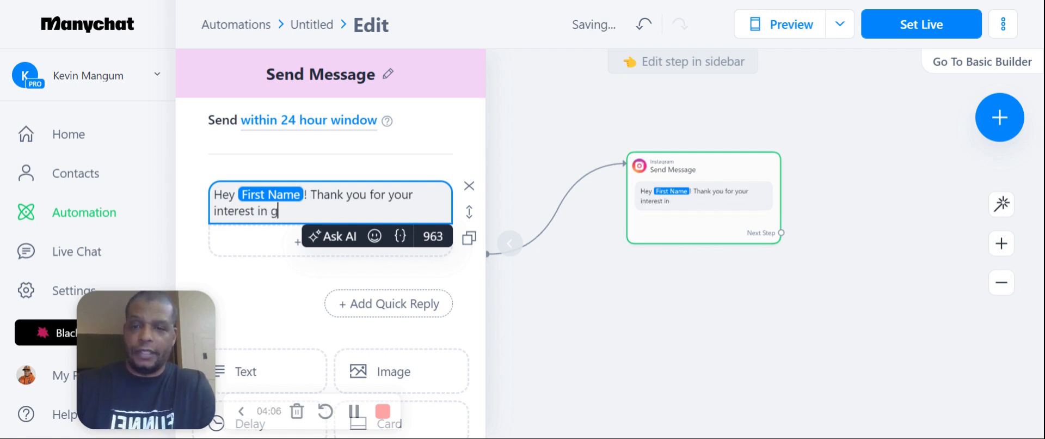
type("etting your own funne")
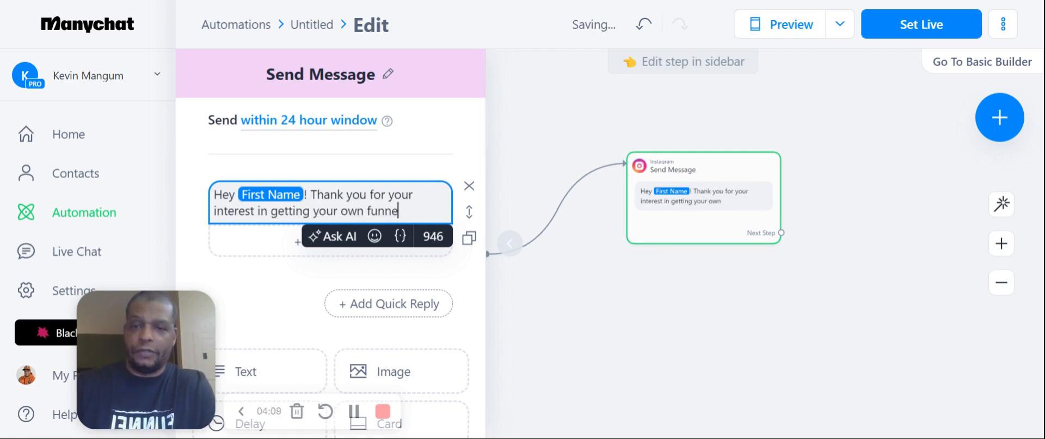
type("l website for your business!")
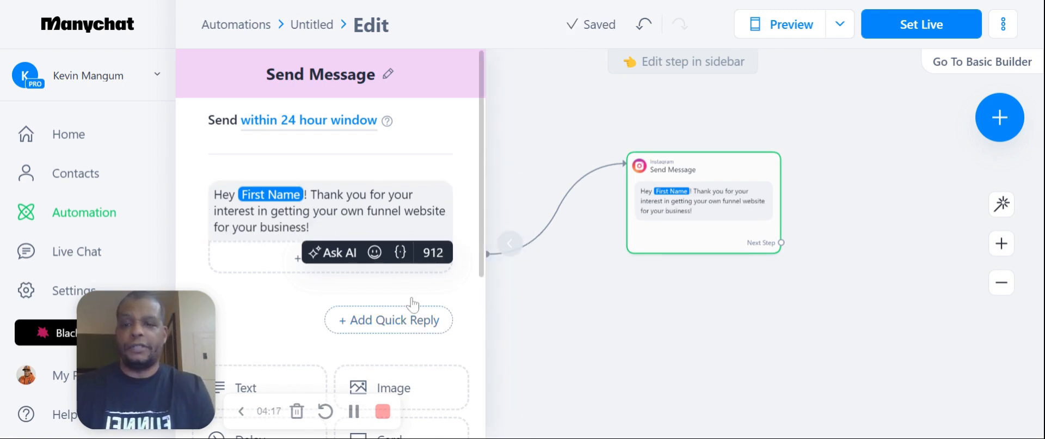
Look through the content block types available for the Send Message step
left_click_drag(180, 310, 135, 261)
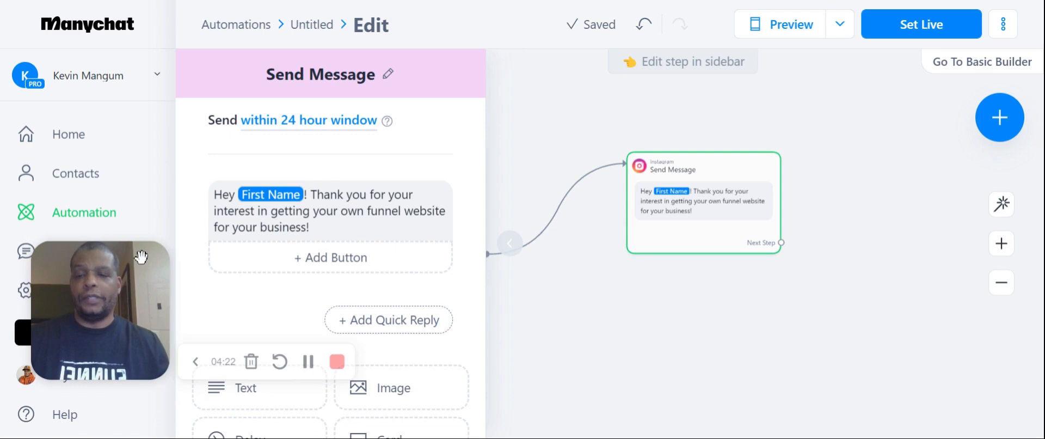
scroll(329, 289, "down", 5)
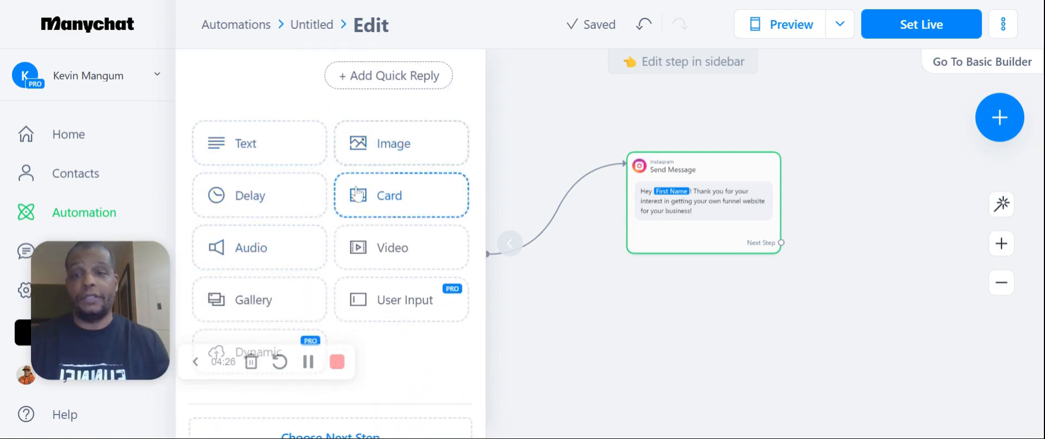
scroll(371, 205, "down", 1)
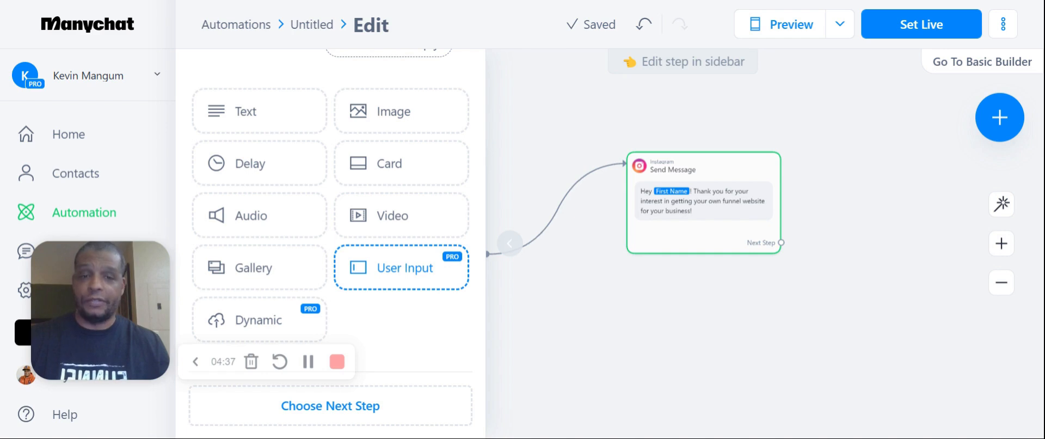
scroll(423, 272, "up", 5)
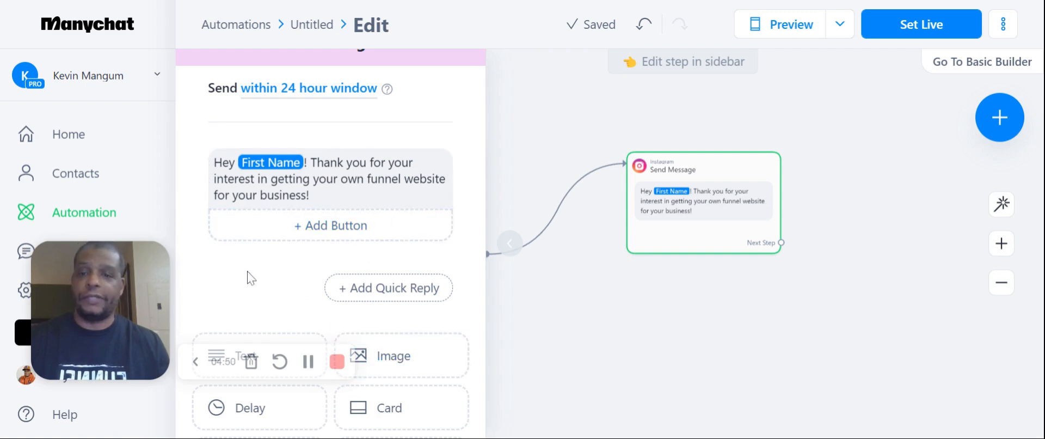
scroll(250, 277, "down", 2)
scroll(275, 205, "down", 2)
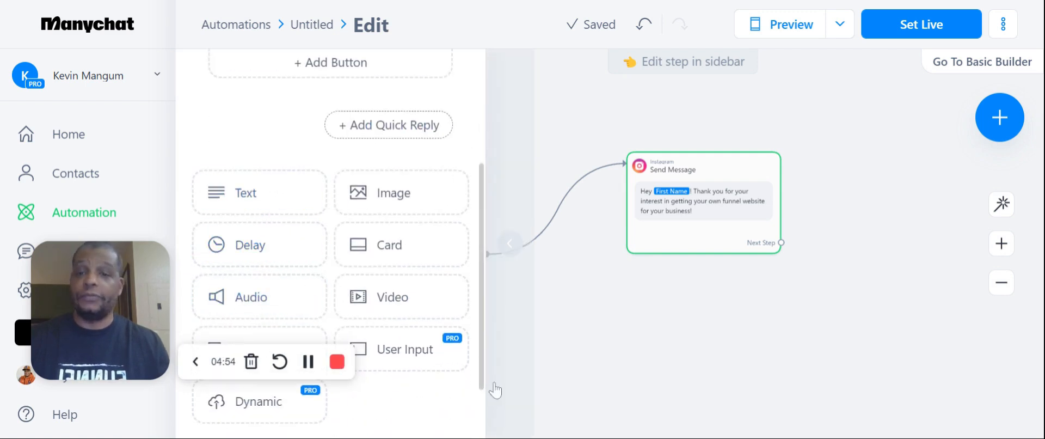
scroll(419, 343, "down", 2)
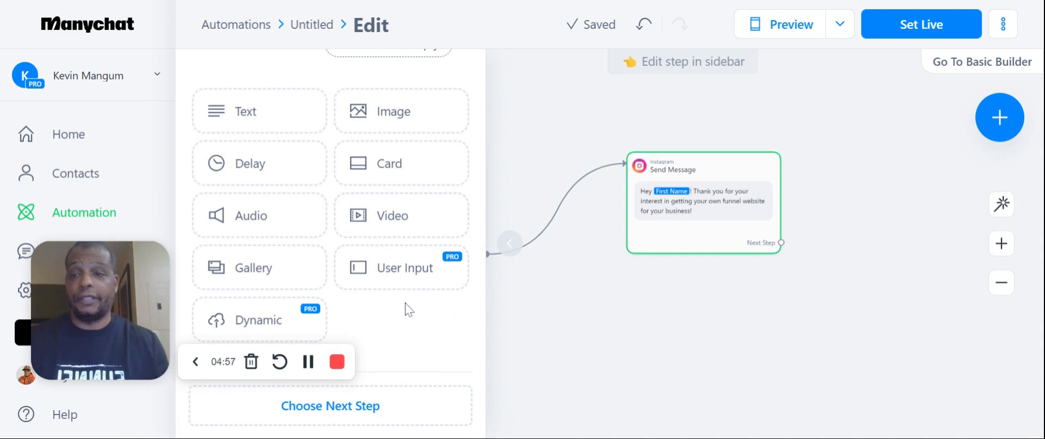
Append "Please enter the best email address for you to be reached at." to the message text
scroll(402, 301, "up", 5)
type("P")
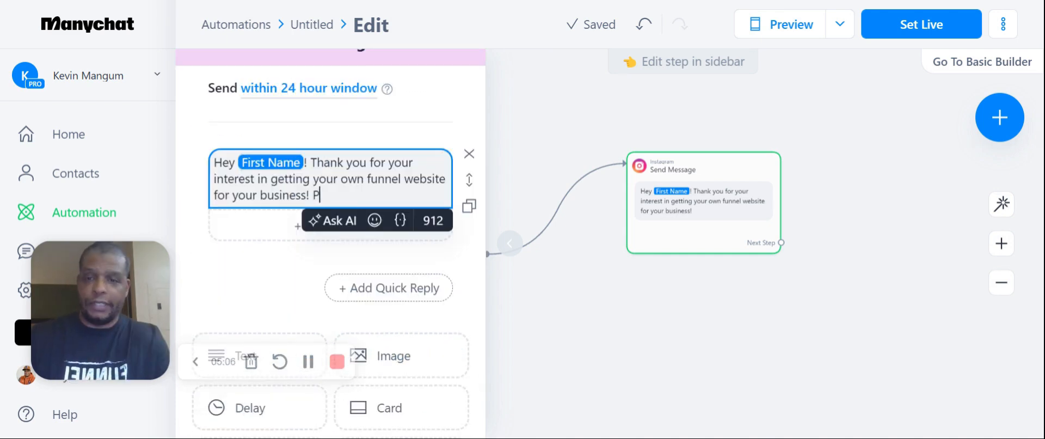
type("lease enter the best ")
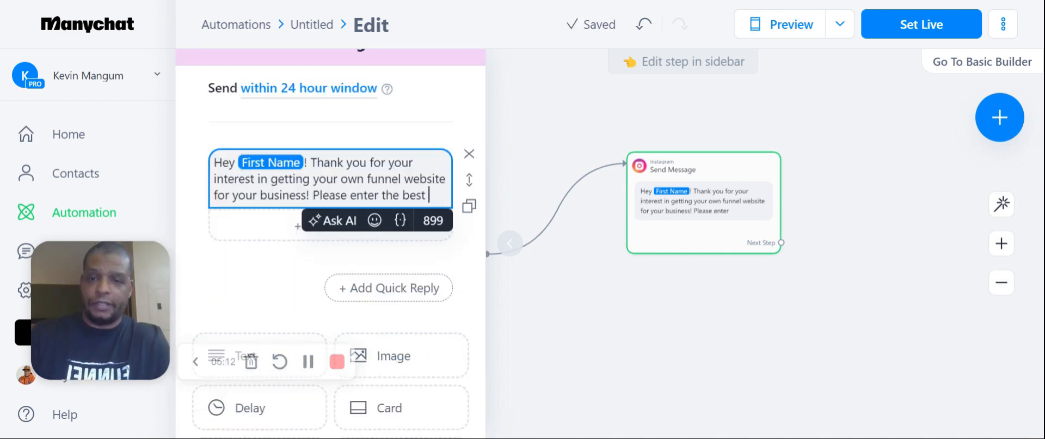
type("email address for")
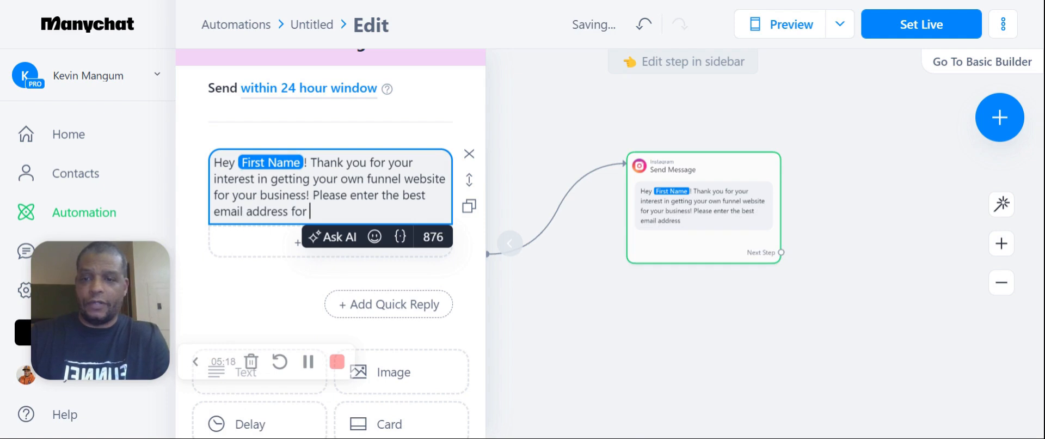
type(" you to be reached at.")
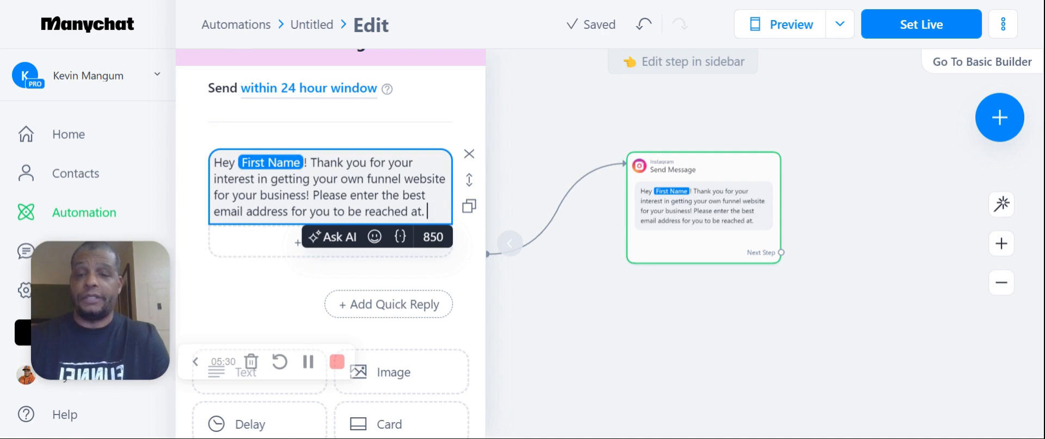
Add a User Input block below the message text that asks "What is your email address?"
scroll(349, 275, "down", 3)
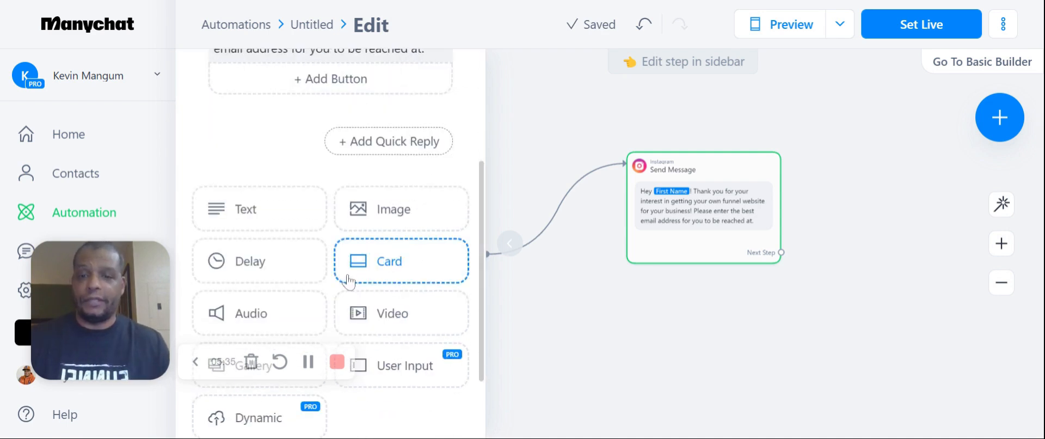
left_click(412, 367)
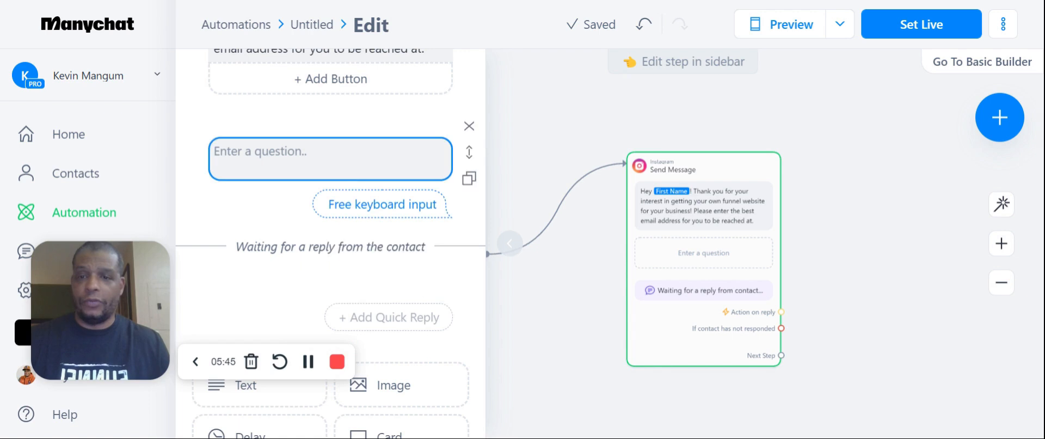
type("Wh")
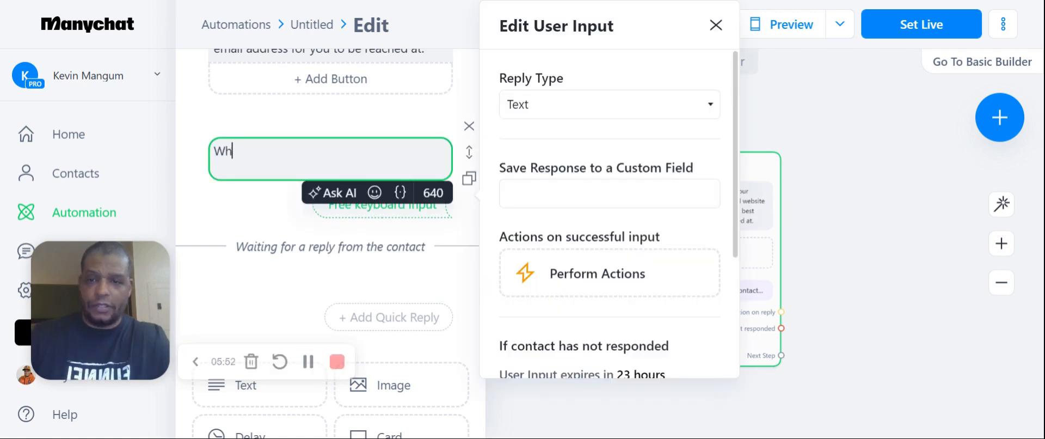
type("at is your email a")
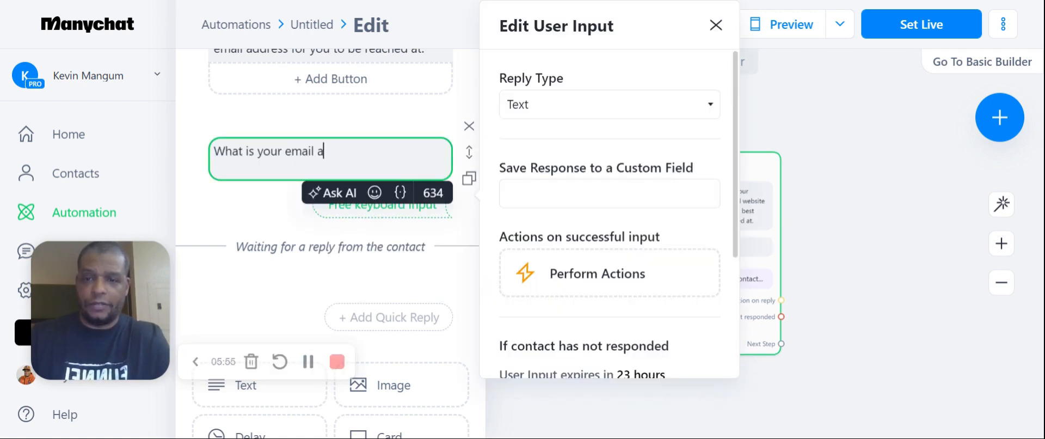
type("ddress?")
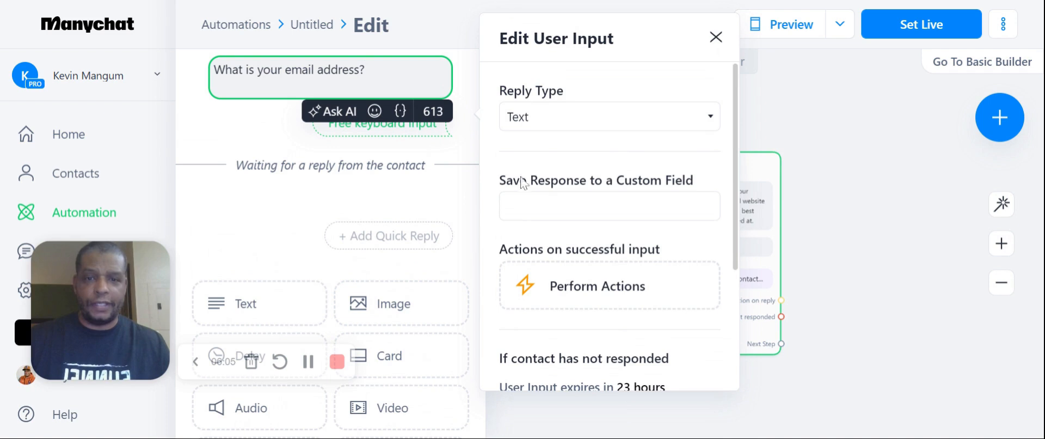
Attach a new Instagram message to the email question for contacts who have not responded
scroll(549, 261, "down", 3)
left_click(577, 343)
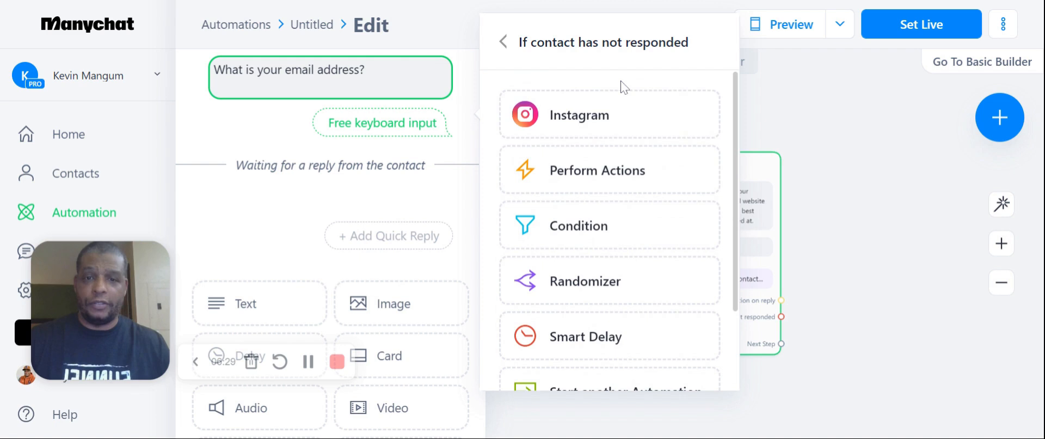
left_click(604, 125)
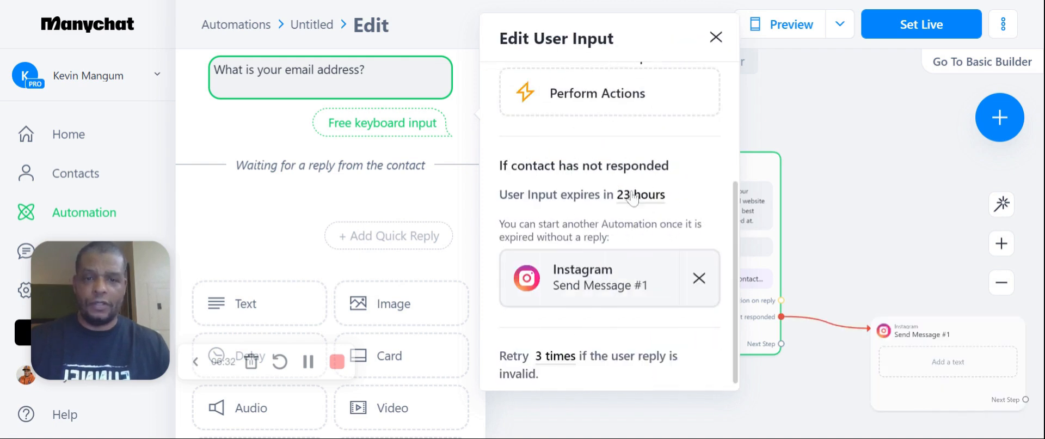
left_click(716, 37)
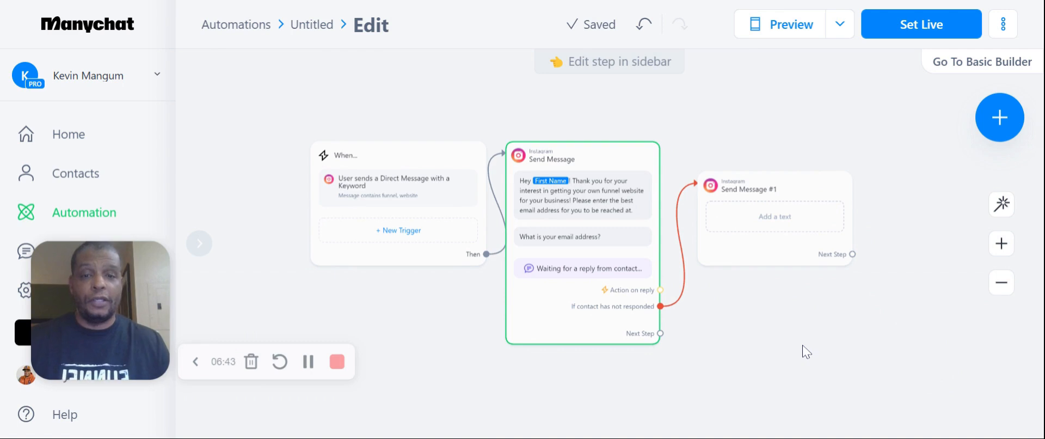
Start the Send Message #1 text with "Appreciate you!"
left_click(768, 220)
type("Appreica")
key("BackSpace")
key("BackSpace")
key("BackSpace")
type("icat")
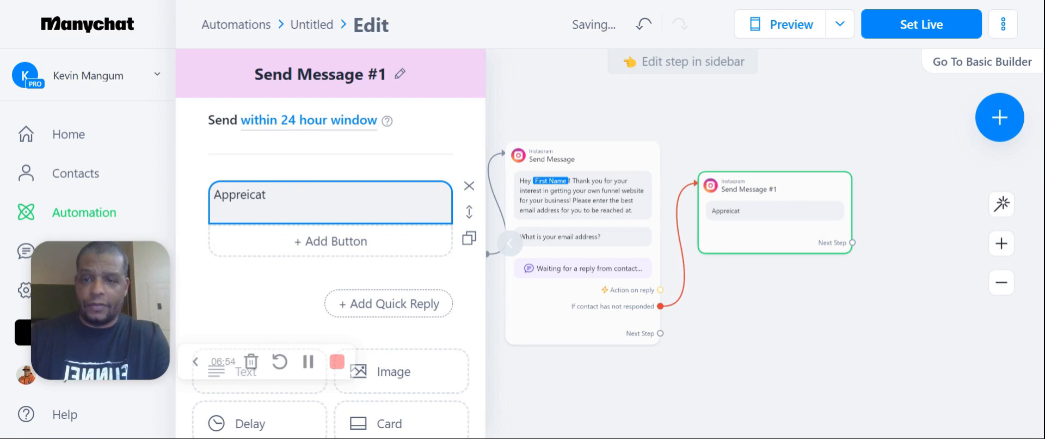
key("BackSpace")
key("BackSpace")
key("BackSpace")
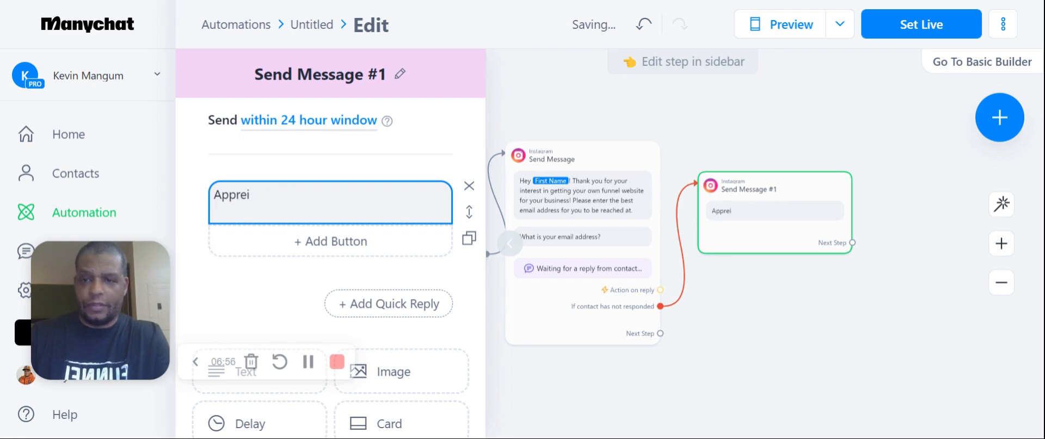
type("ciate you!")
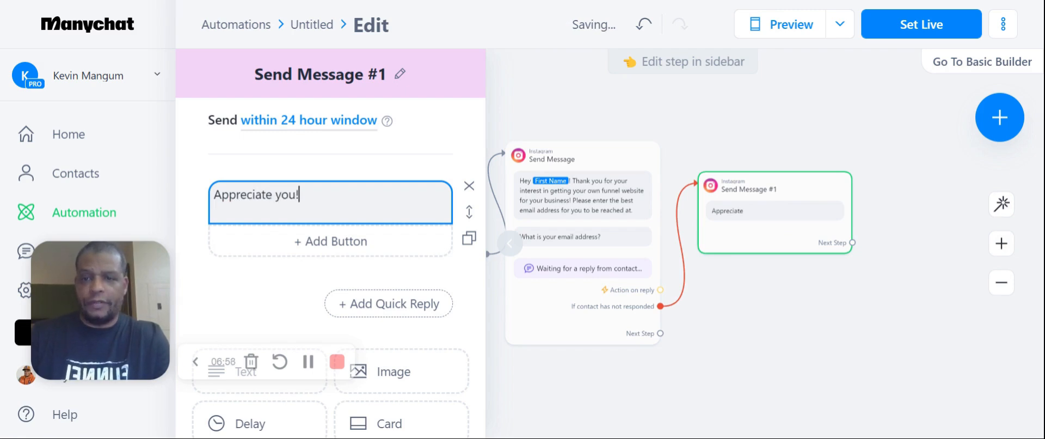
type(" Click the ")
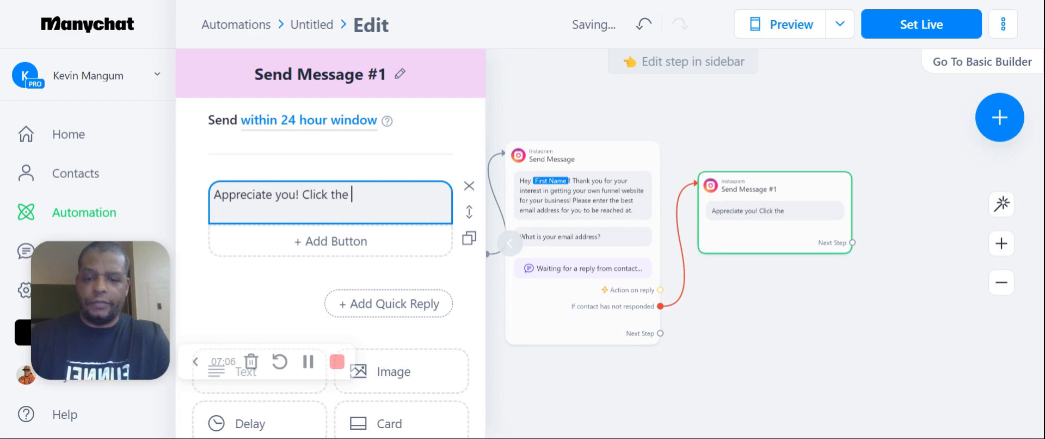
type("button below to ")
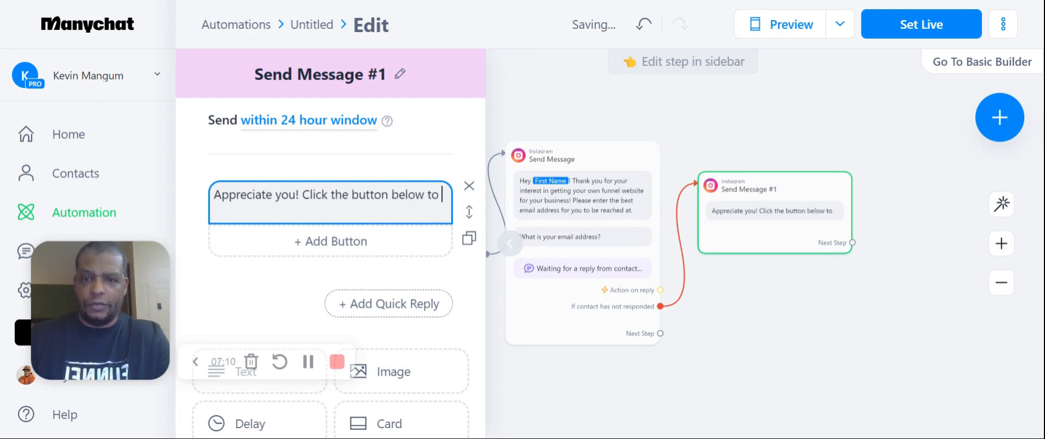
type("save instantly on you")
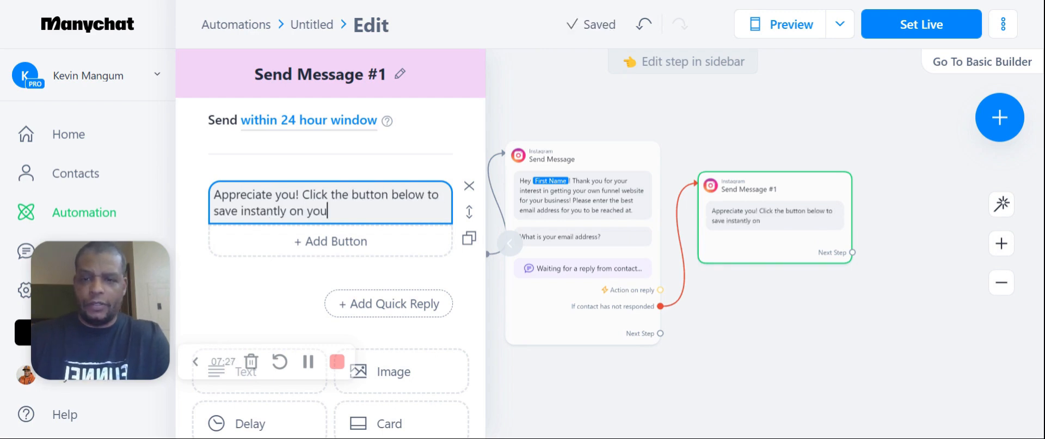
Continue the message with "Click the button below to save instantly on the purchase of your Funnel Website!"
key("BackSpace")
key("BackSpace")
key("BackSpace")
type("the purchase of your")
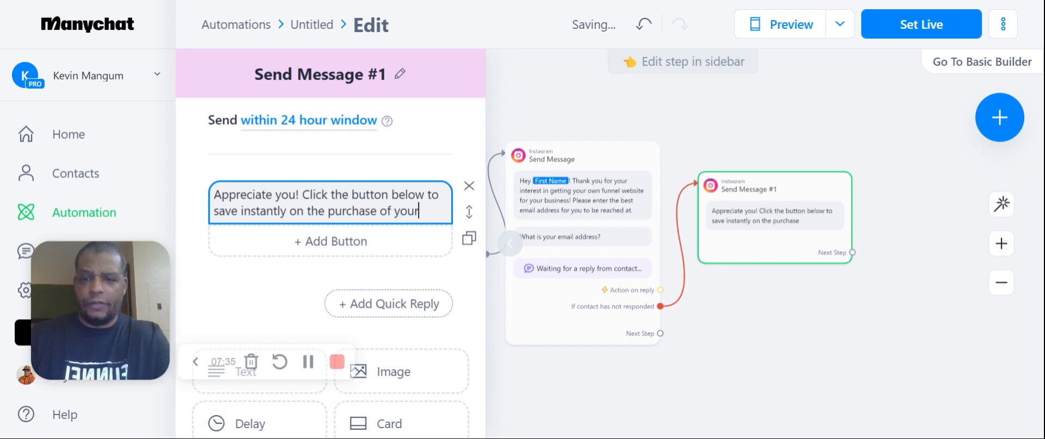
type(" Funnel Website!")
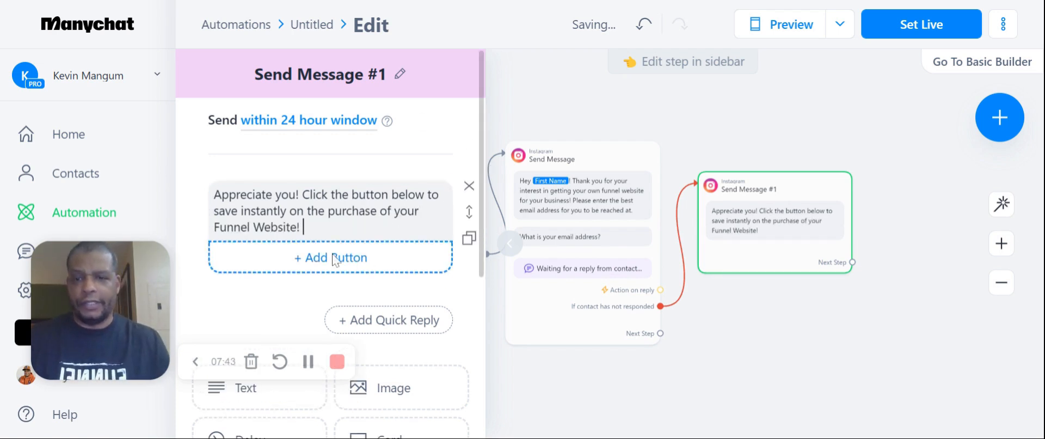
Add a button titled "Click Here Now" below the Send Message #1 text
scroll(348, 272, "down", 5)
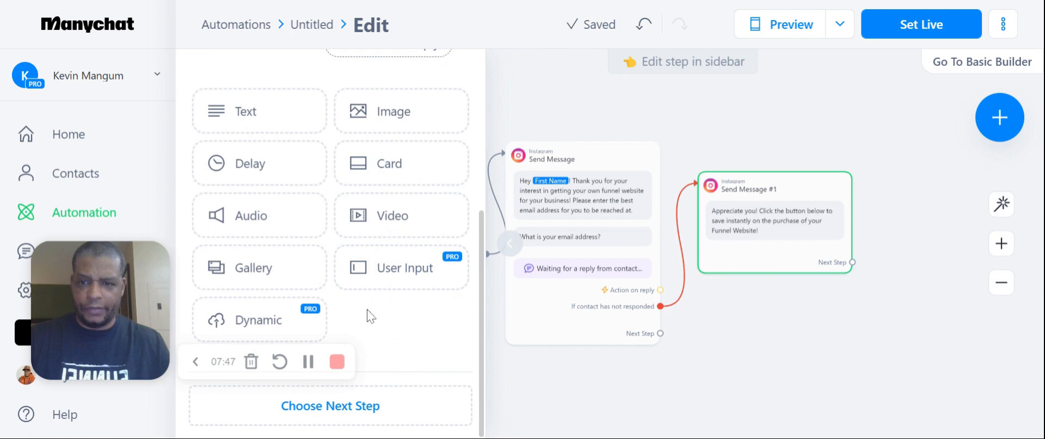
scroll(366, 318, "up", 3)
scroll(369, 284, "up", 3)
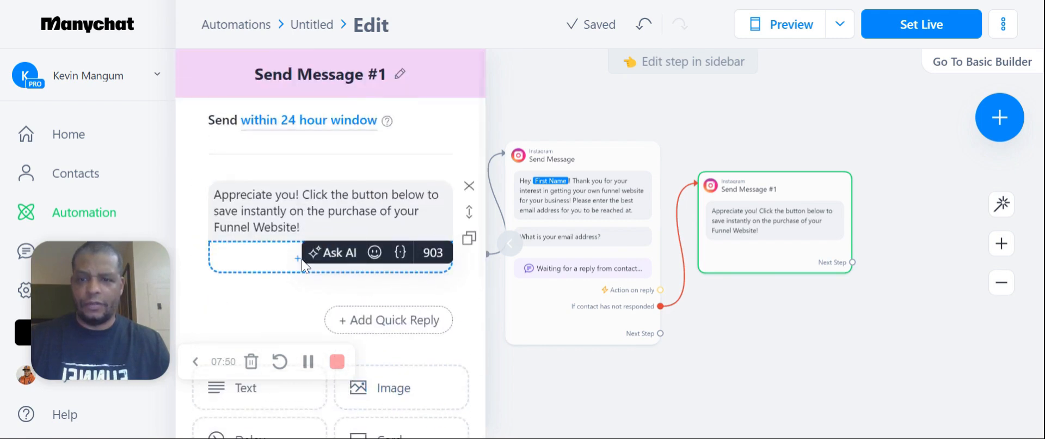
left_click(455, 265)
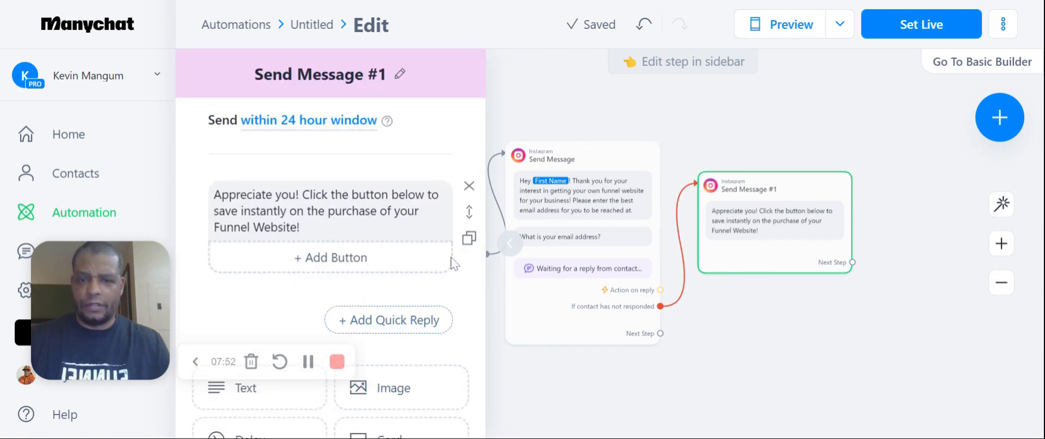
left_click(355, 256)
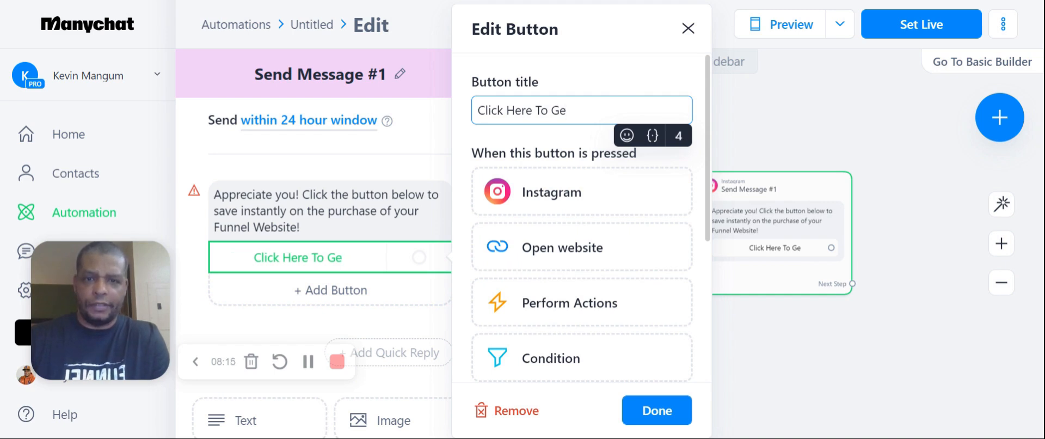
key("BackSpace")
key("BackSpace")
key("BackSpace")
key("BackSpace")
key("BackSpace")
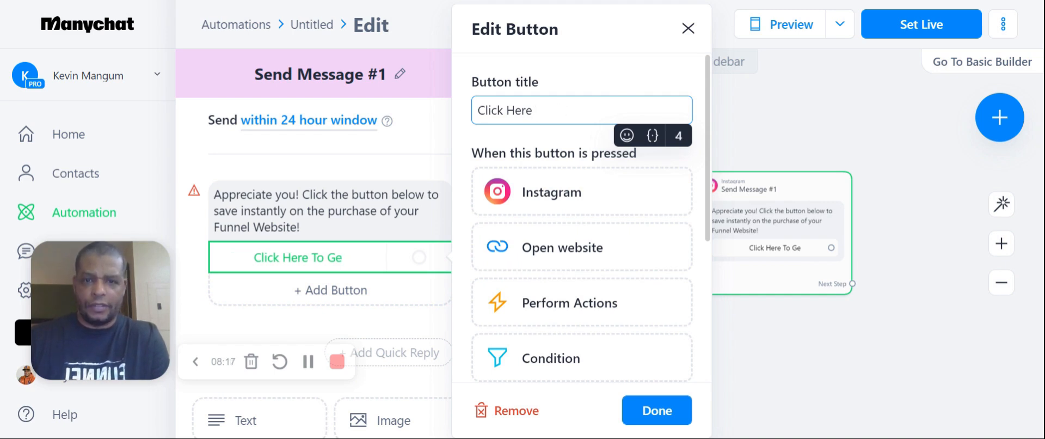
type("Now")
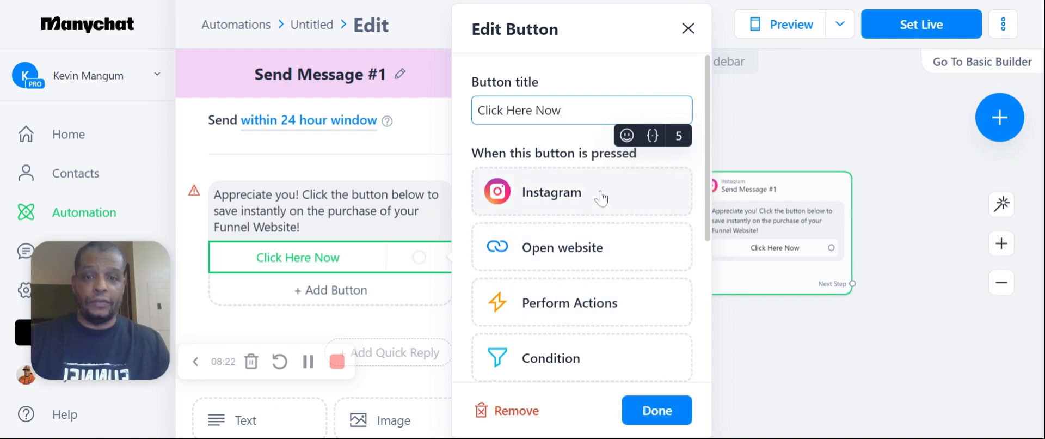
Make the Click Here Now button open a website and enter the owner's website URL
left_click(554, 256)
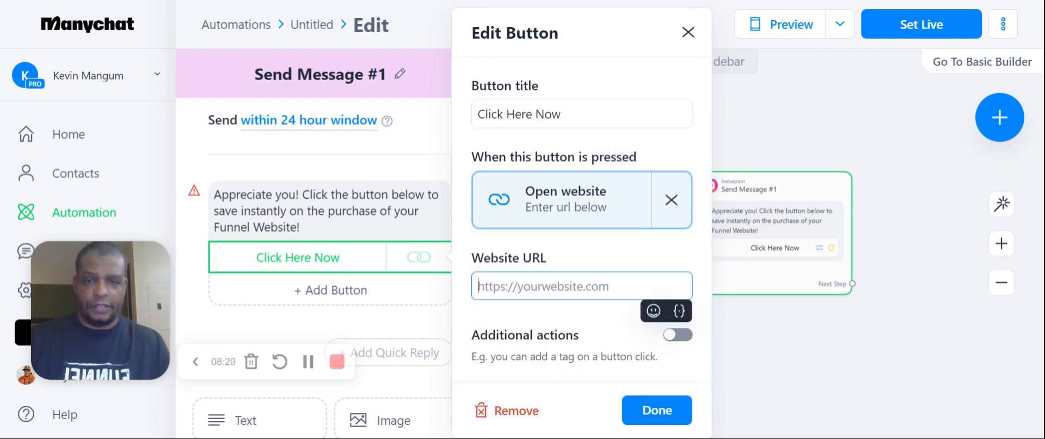
type("www.")
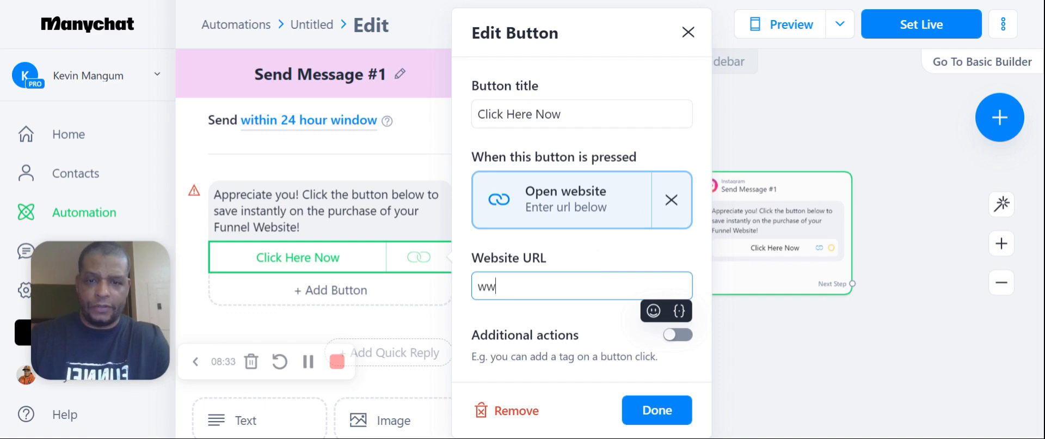
type("kevinmangum.com")
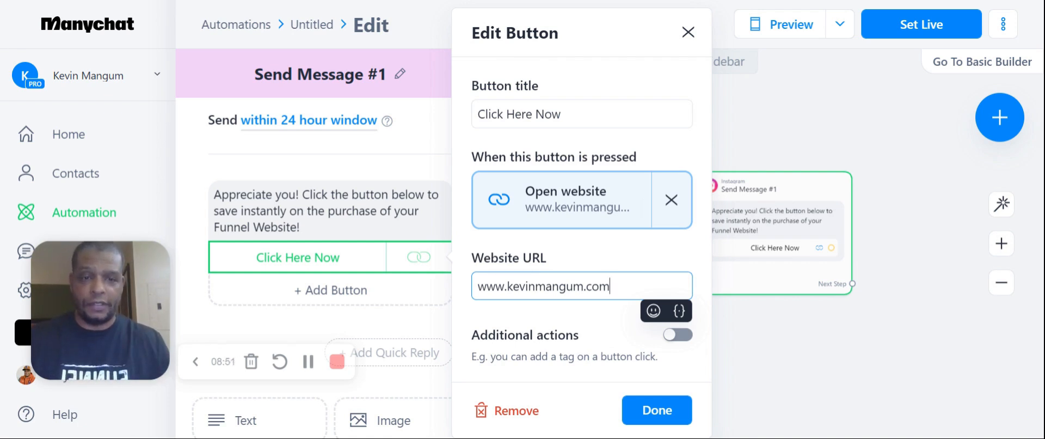
Give the button an additional Add Tag action with the tag dmdiscount and set the automation live
left_click(677, 334)
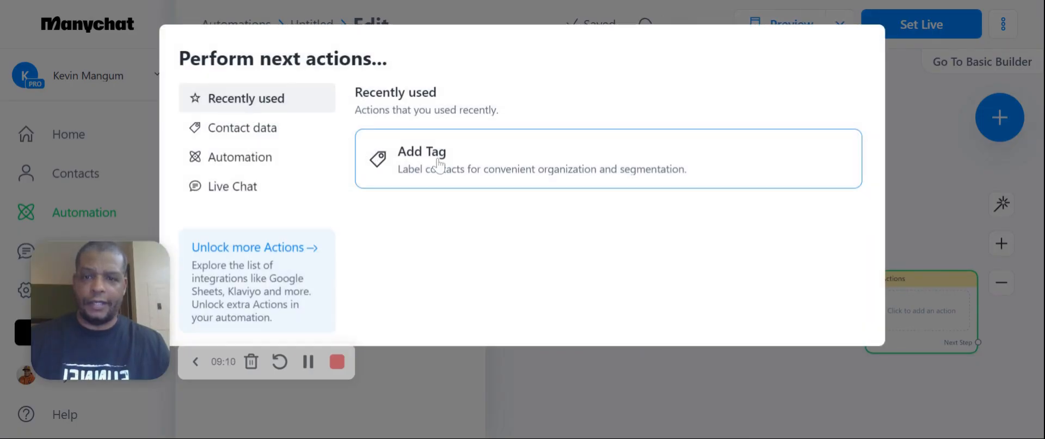
left_click(439, 163)
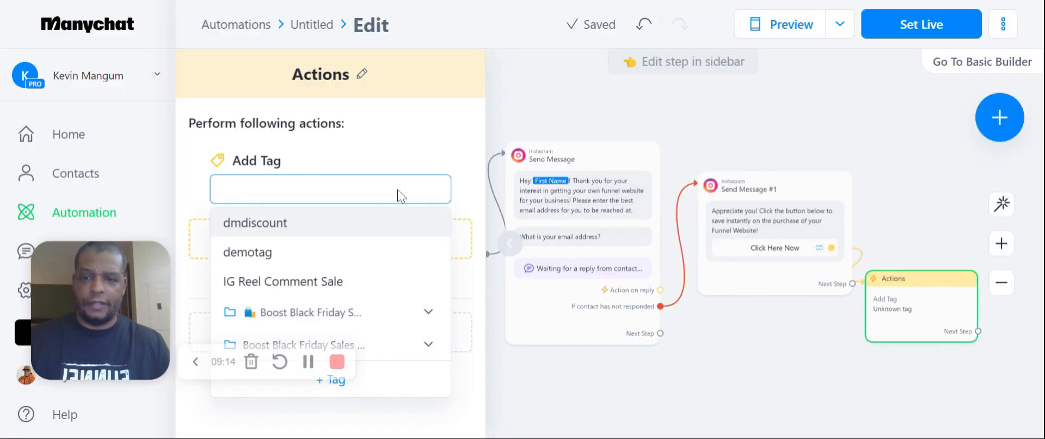
left_click(344, 230)
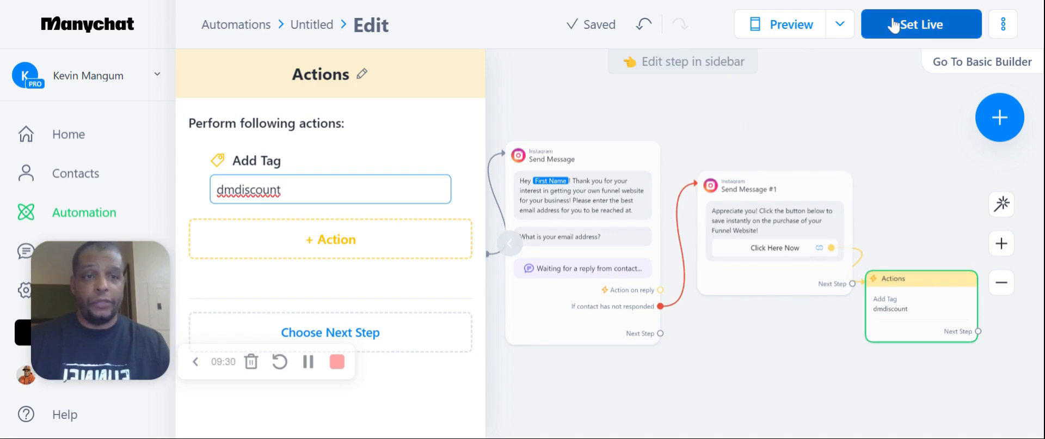
left_click(916, 34)
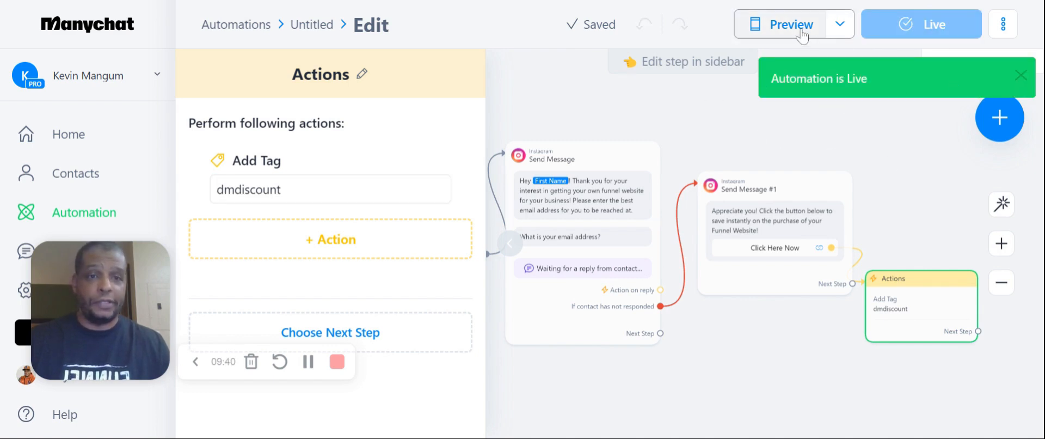
Preview the automation in Manychat and answer the email question with the contact's email address
left_click(840, 27)
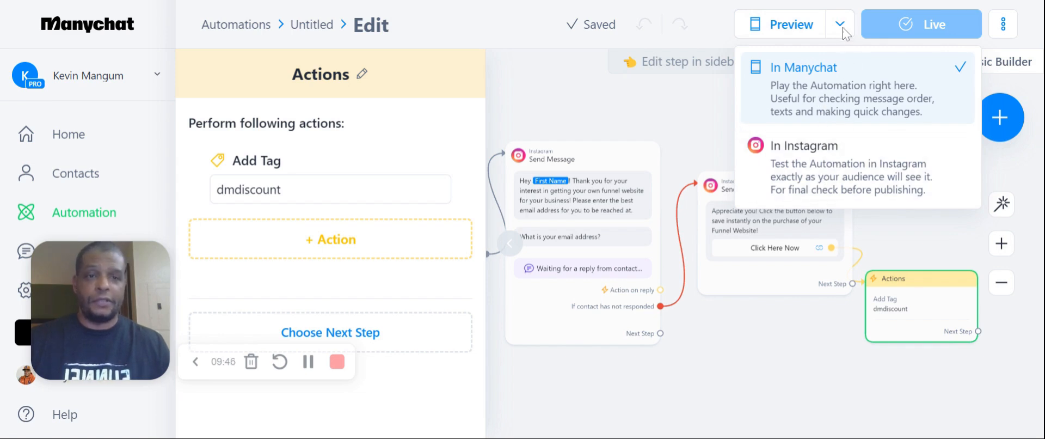
left_click(822, 82)
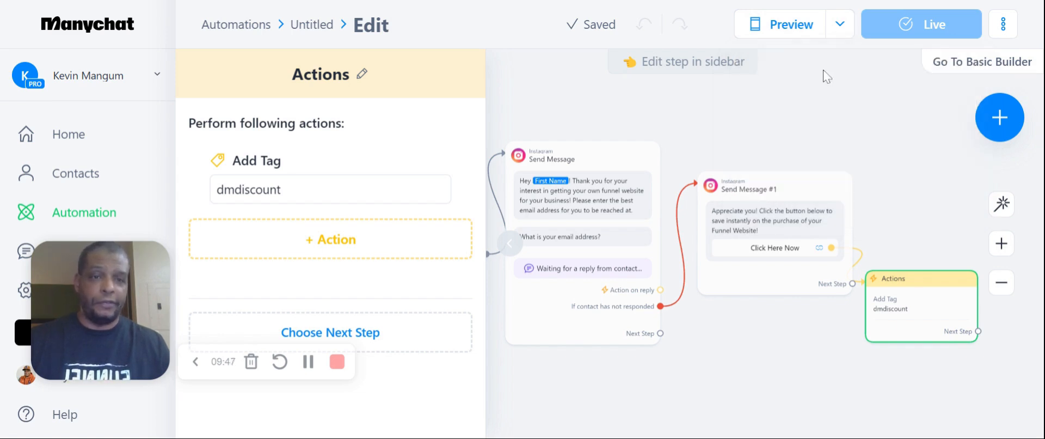
left_click(792, 33)
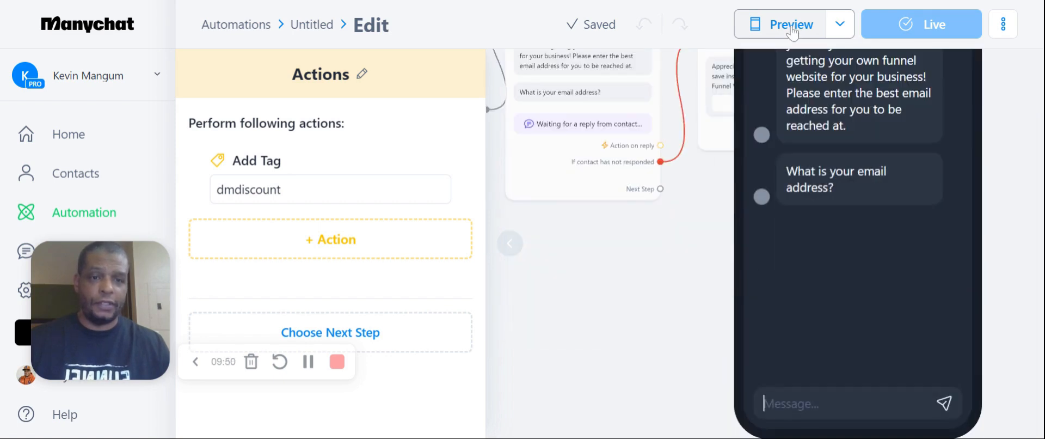
left_click(791, 404)
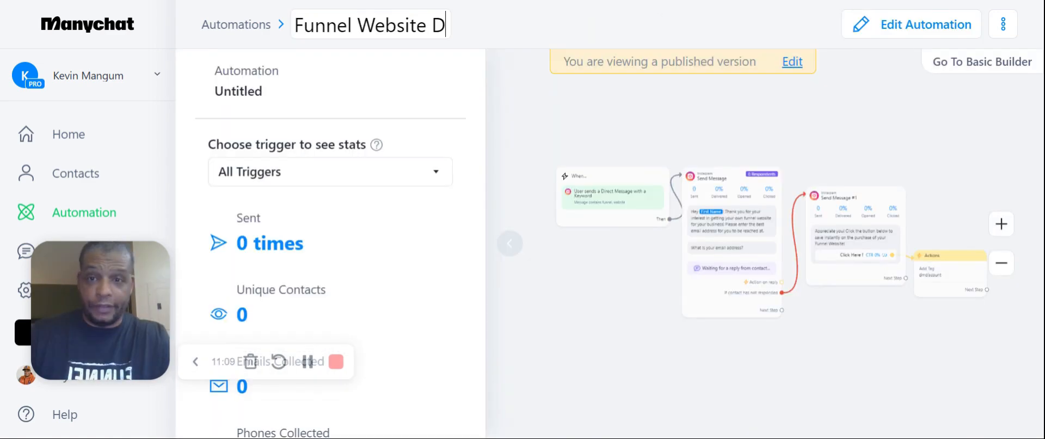
Rename the automation as "Funnel Website DM Keyword"
type("M Keywor")
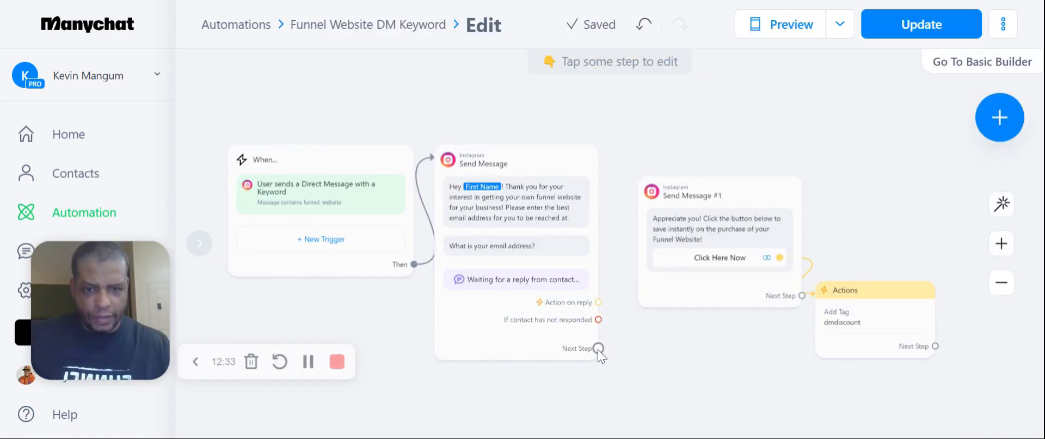
Connect the first Send Message's Next Step to Send Message #1 and publish the update
left_click(598, 348)
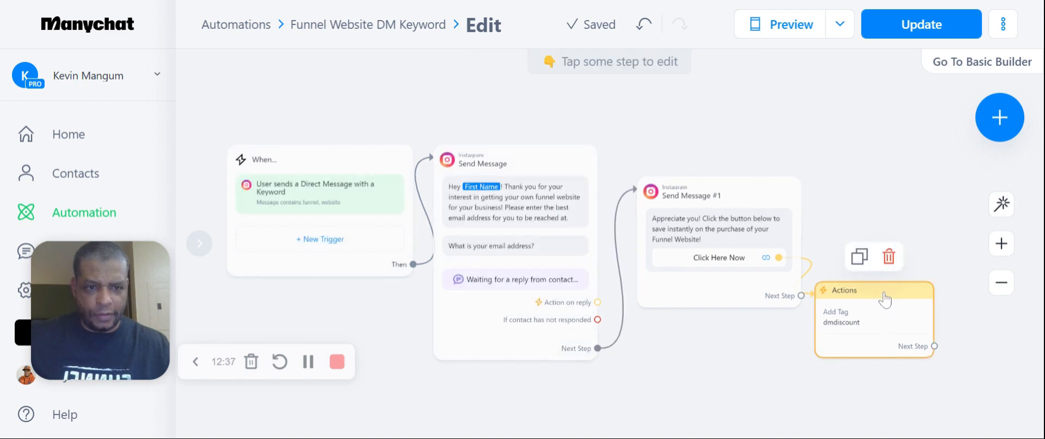
left_click(925, 24)
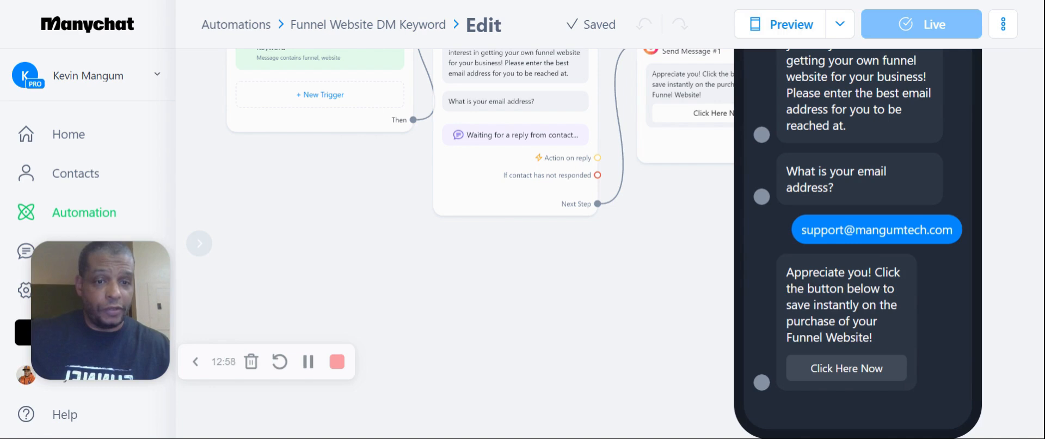
Test the Click Here Now button in the automation preview
left_click(853, 362)
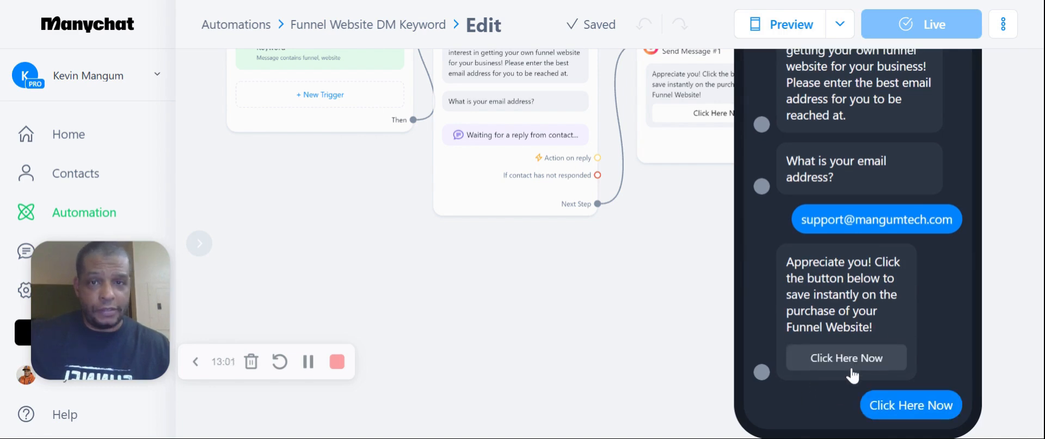